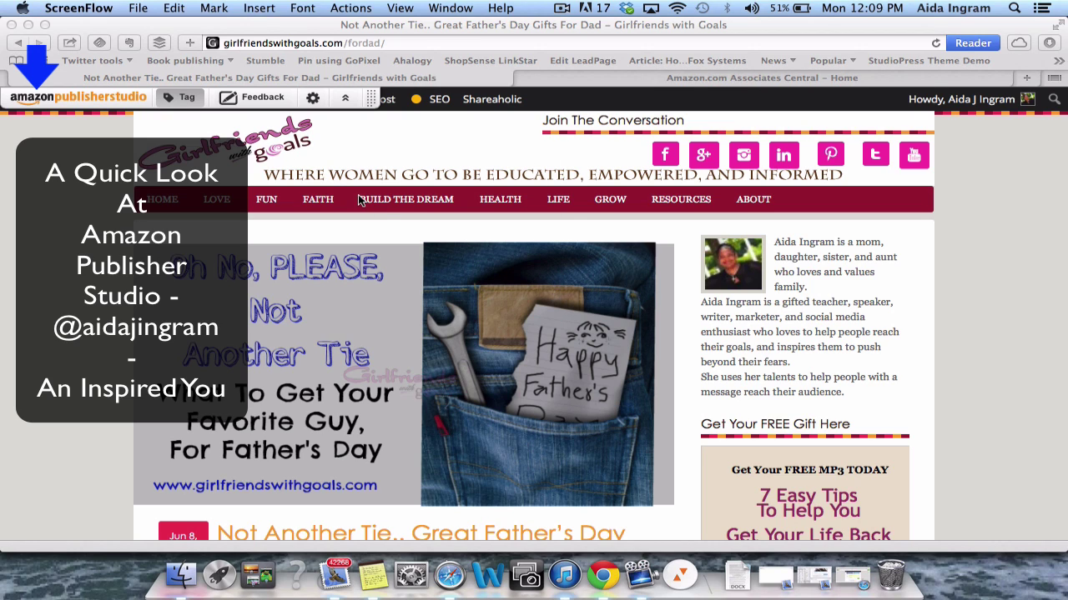
Start a product tag on the Father's Day header image and search Amazon for men's jeans.
left_click(465, 289)
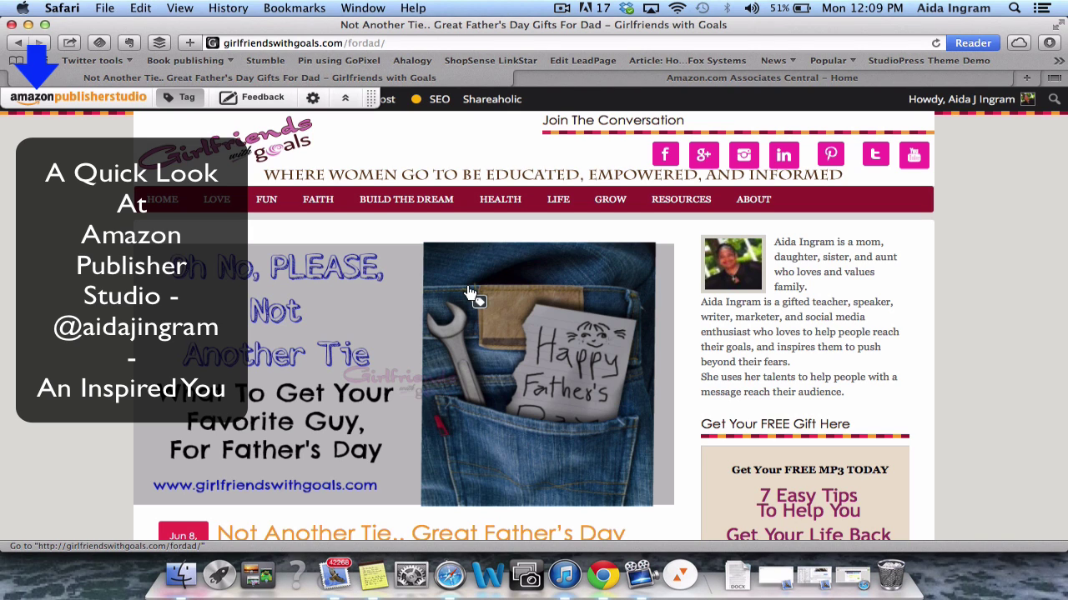
left_click(492, 312)
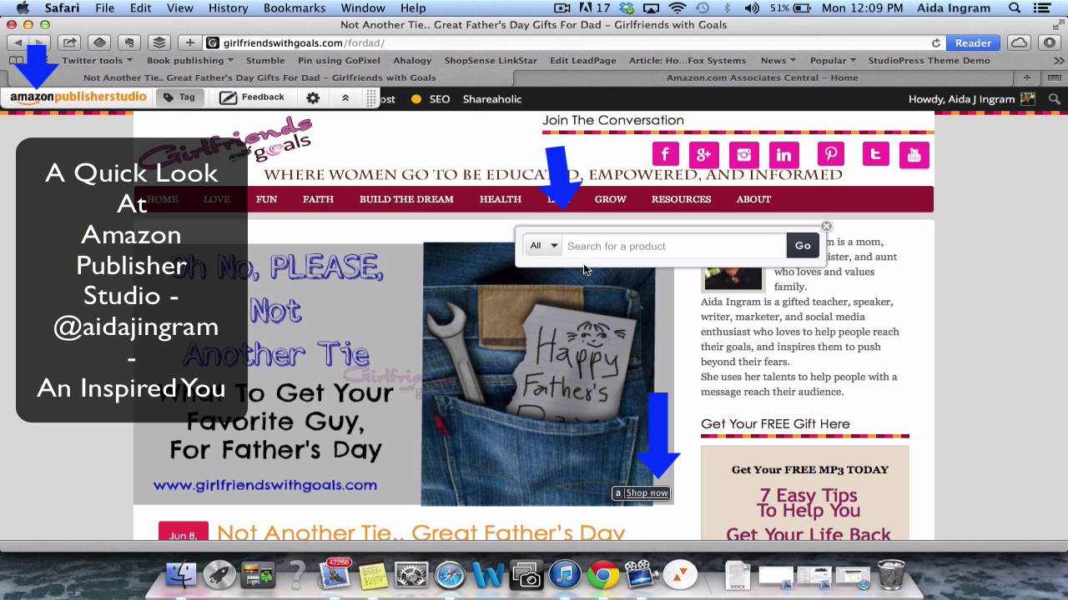
type("jeans")
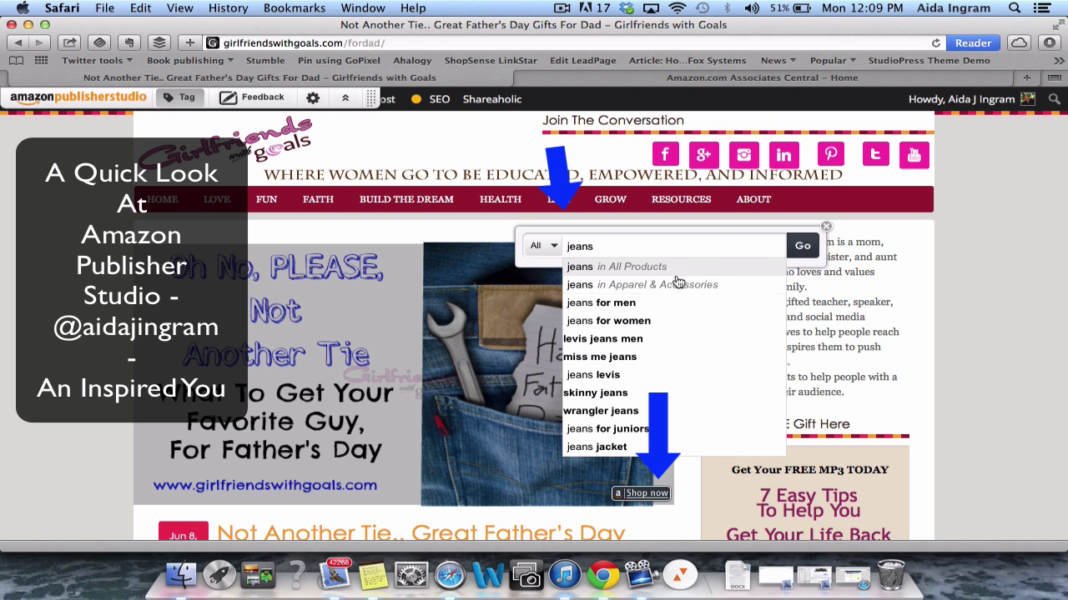
left_click(663, 304)
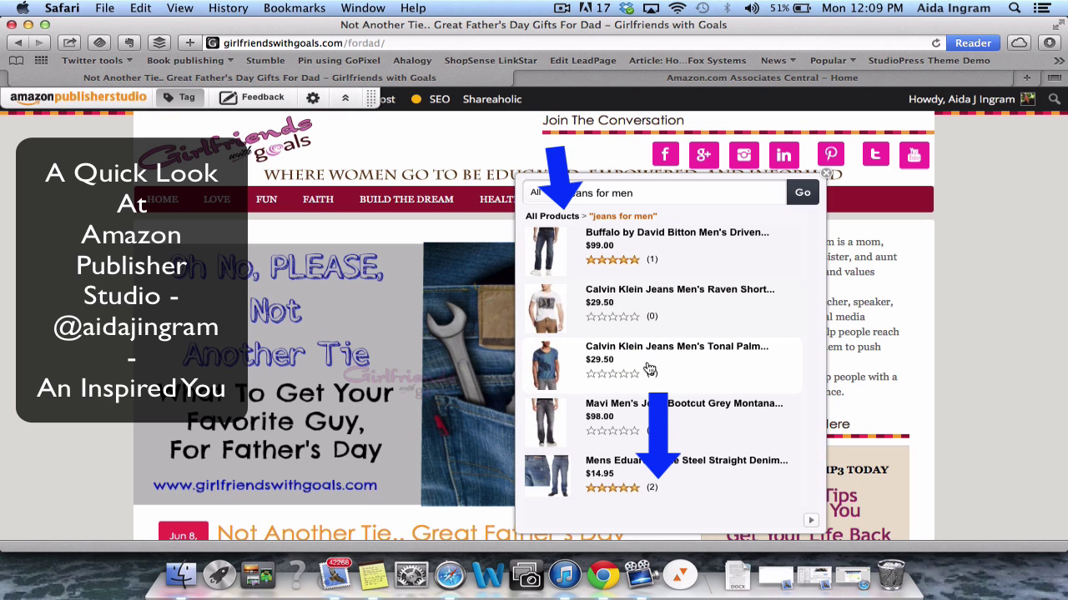
scroll(649, 370, "down", 10)
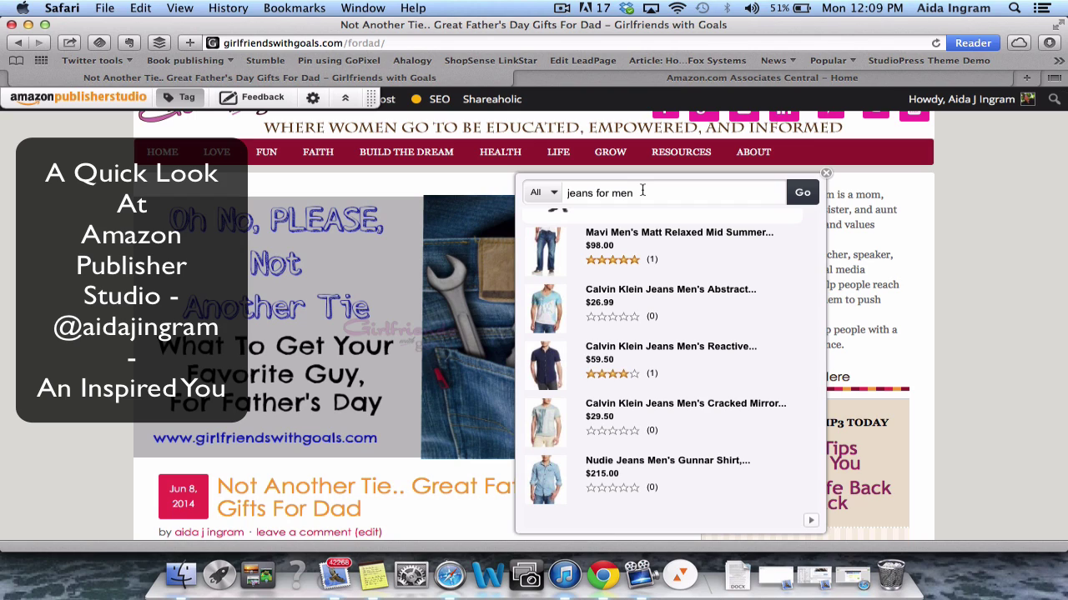
Refine the search to 'levi jeans for men' and pin the Levi's 550 Relaxed Fit Jean.
left_click(597, 193)
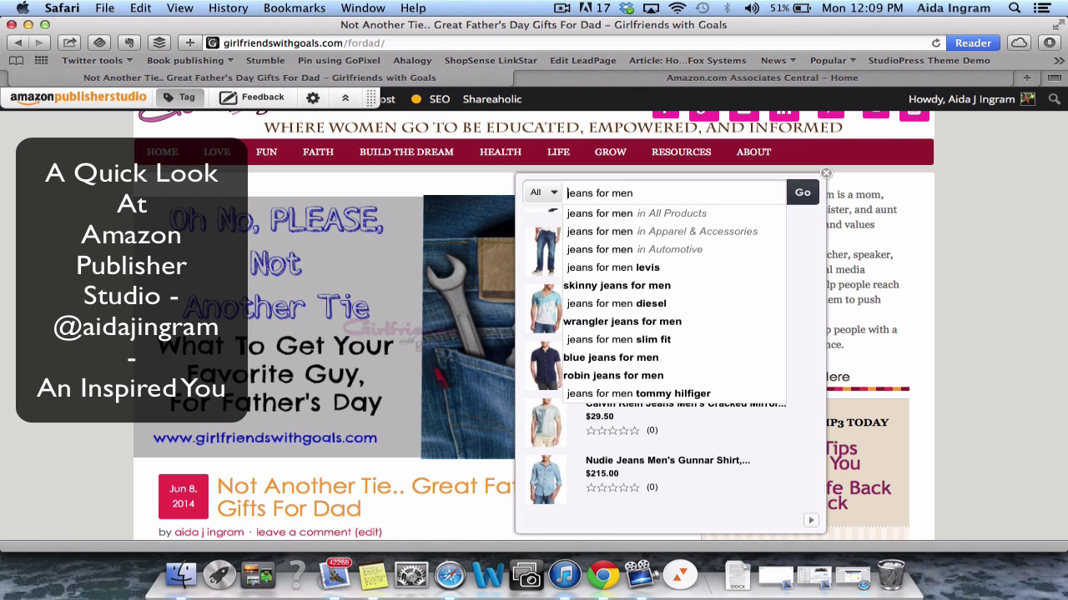
type("lea")
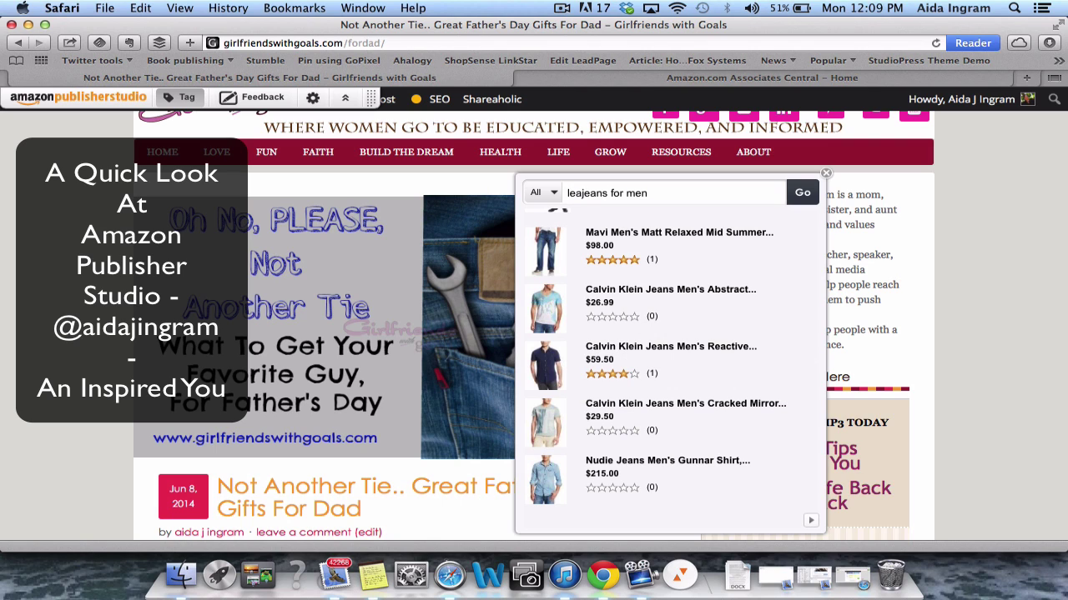
key("BackSpace")
type("vi")
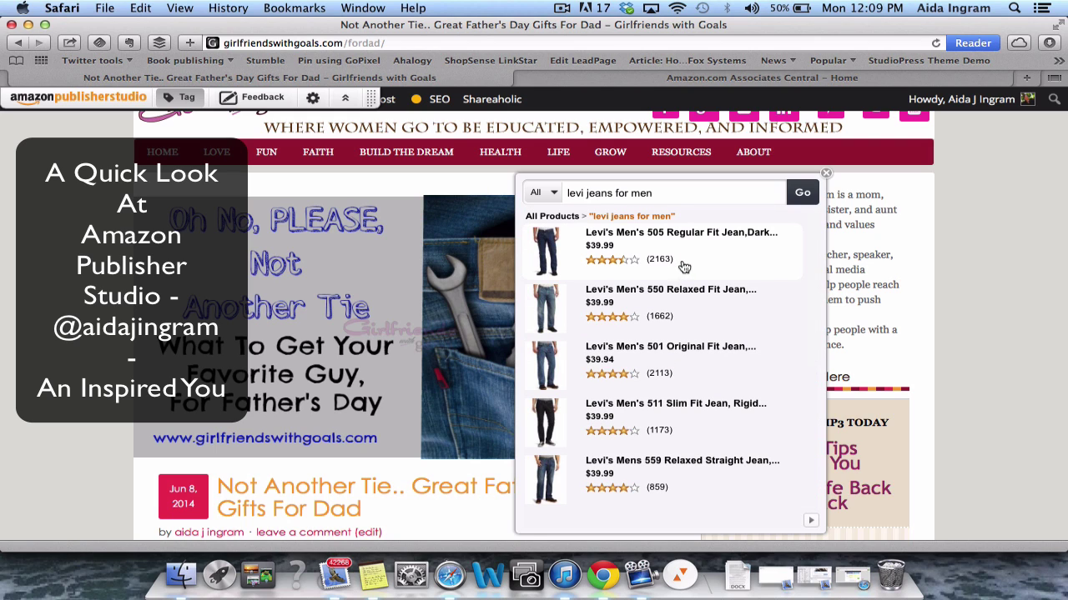
left_click(651, 302)
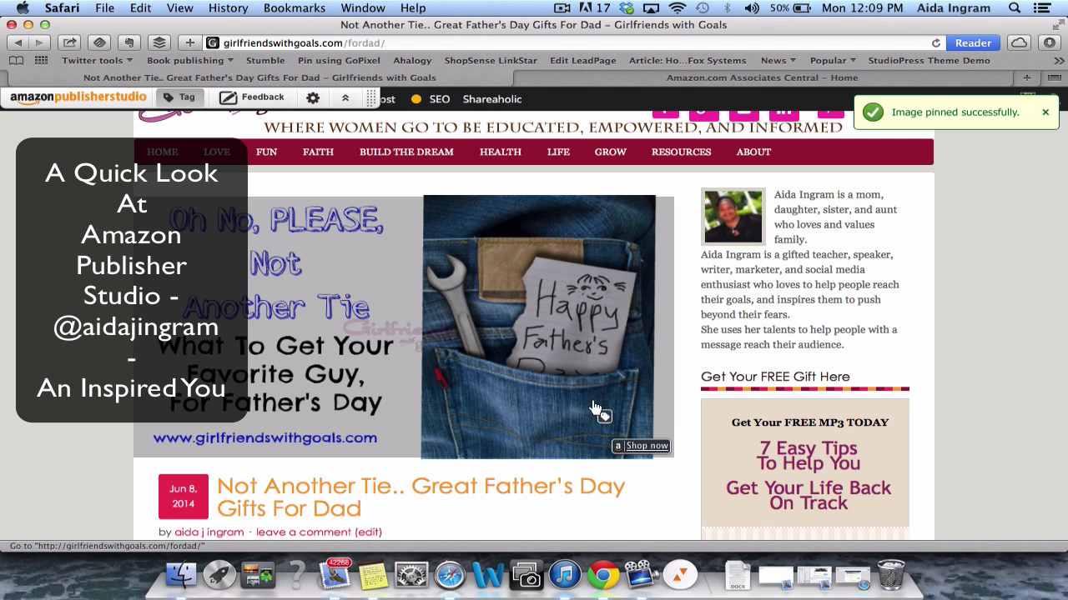
Preview the pinned Levi's jeans product card, then scroll down to the Ride Along paragraph mentioning DVD.
mouse_move(643, 450)
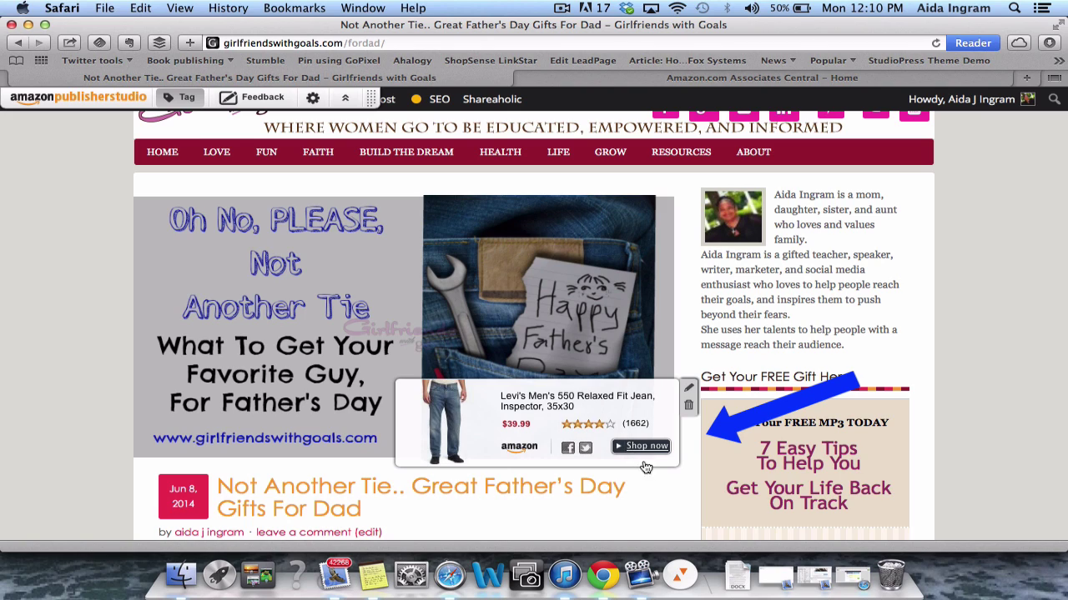
scroll(652, 498, "down", 8)
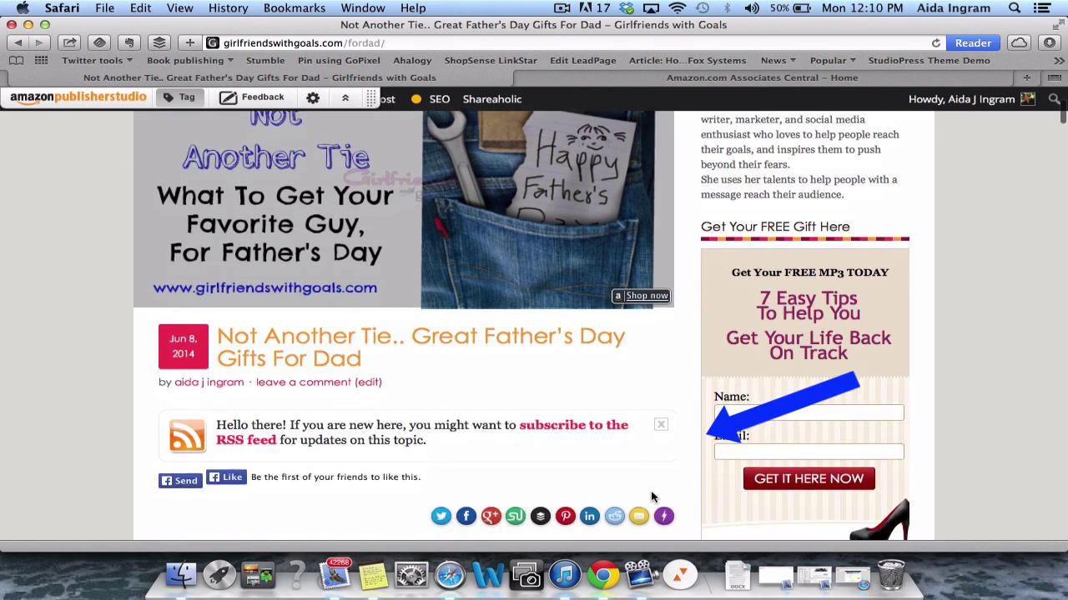
scroll(652, 497, "down", 12)
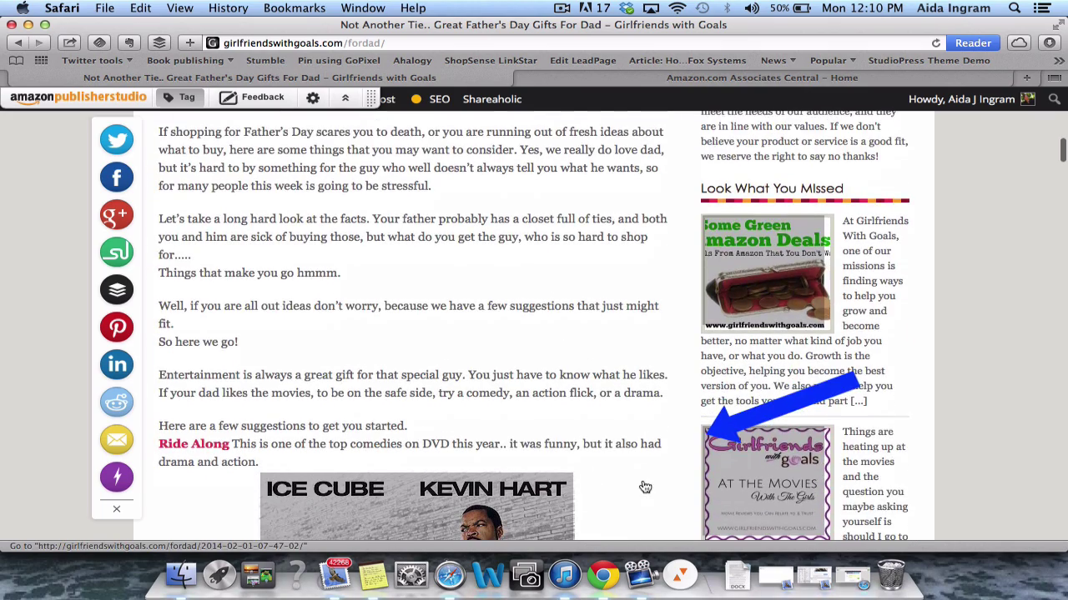
scroll(640, 479, "down", 5)
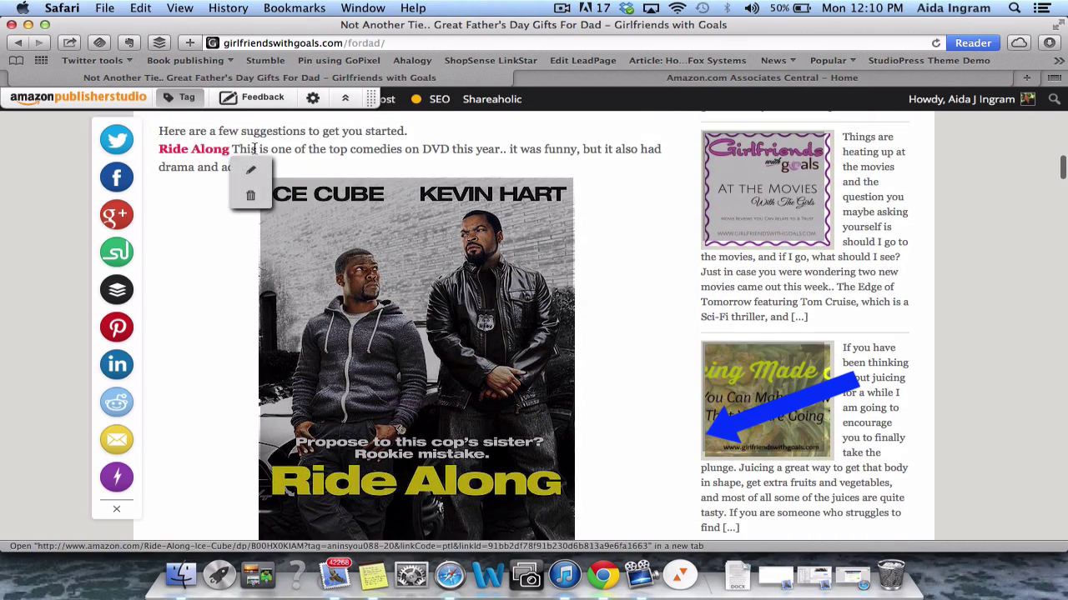
scroll(338, 175, "up", 3)
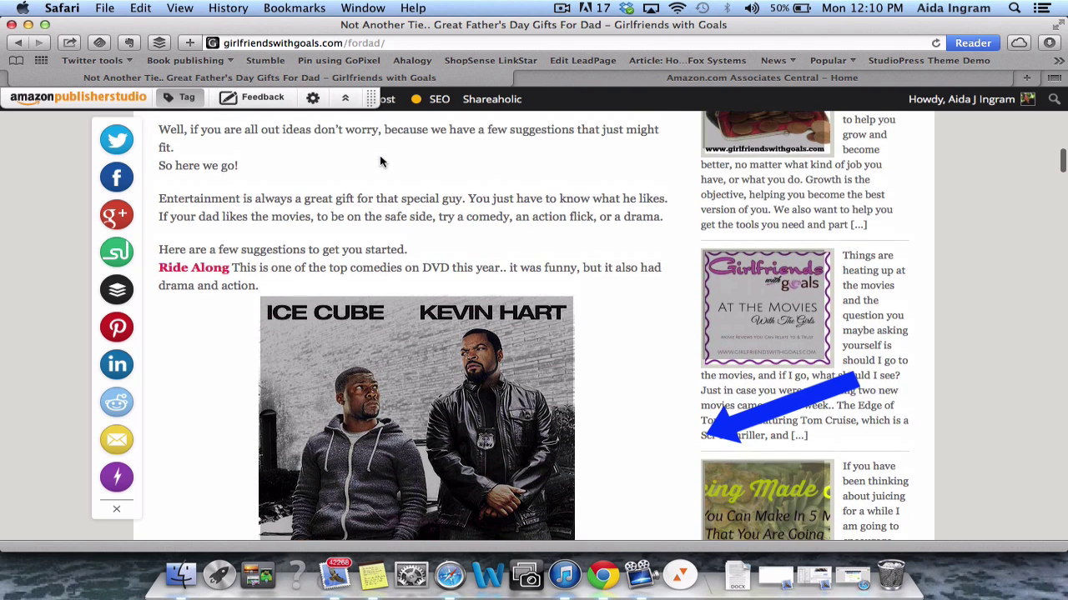
Link the word DVD to The Next Three Days through a 'movies new releases' search.
double_click(424, 269)
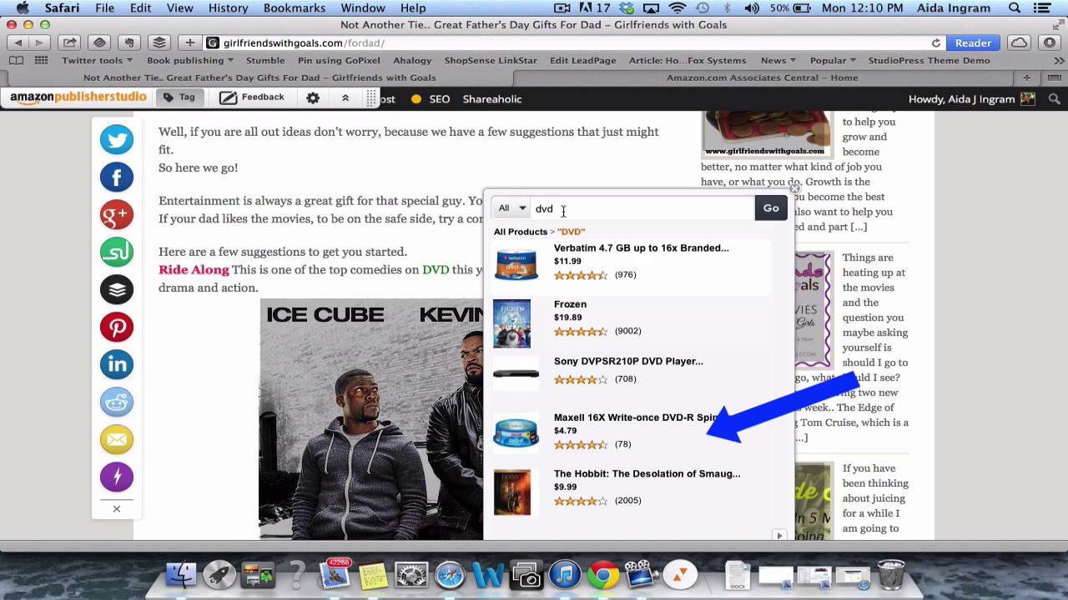
key("BackSpace")
key("BackSpace")
key("BackSpace")
type("movies")
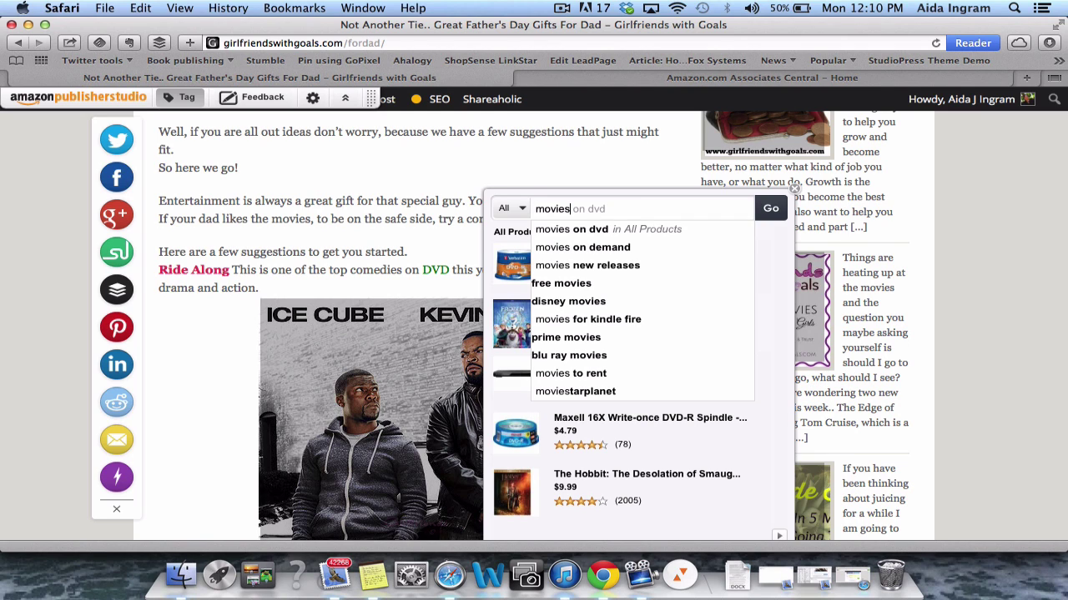
left_click(580, 266)
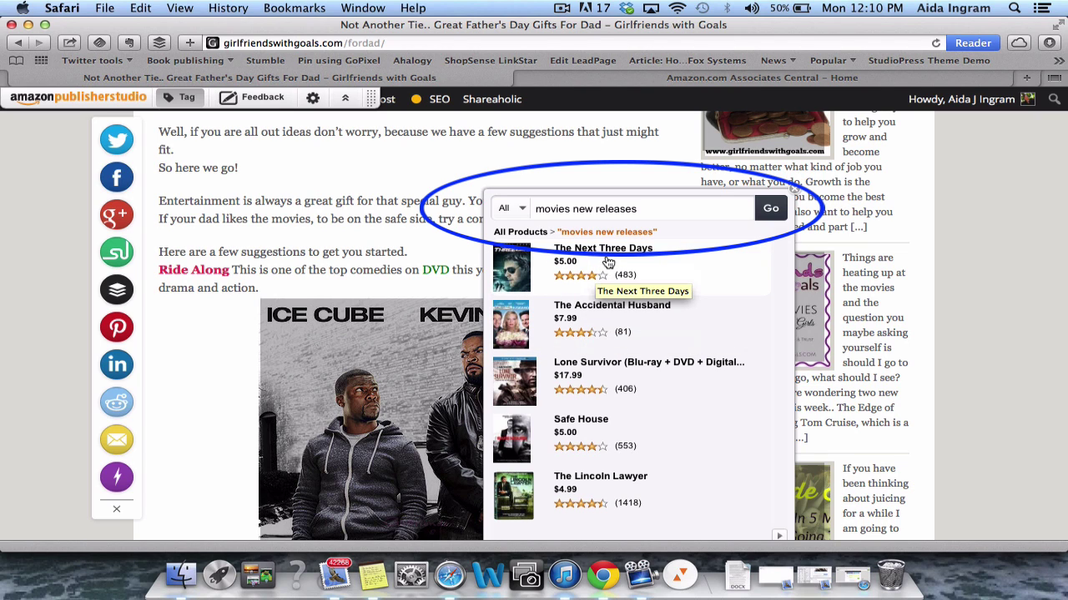
left_click(608, 263)
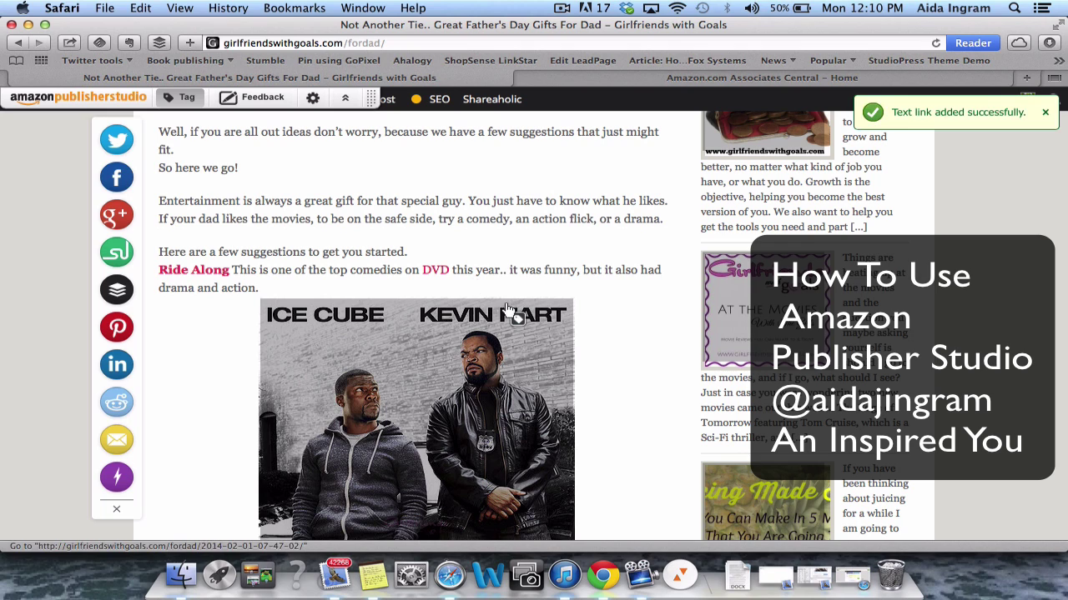
Scroll down the post to show the Lone Survivor Blu-ray + DVD product card at $17.99.
mouse_move(441, 277)
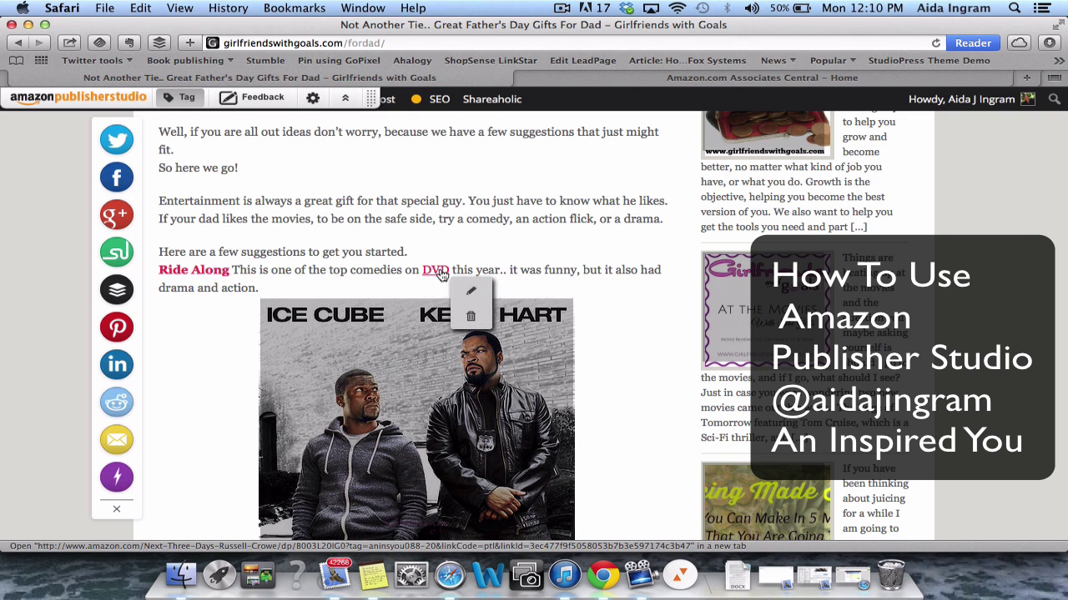
scroll(607, 328, "down", 5)
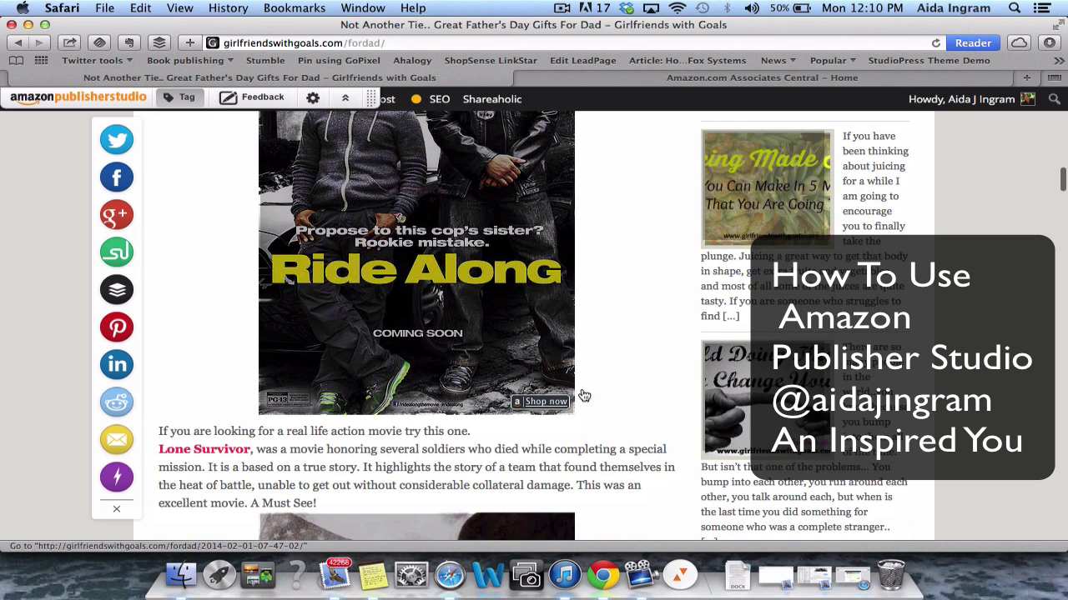
mouse_move(557, 403)
scroll(635, 360, "down", 6)
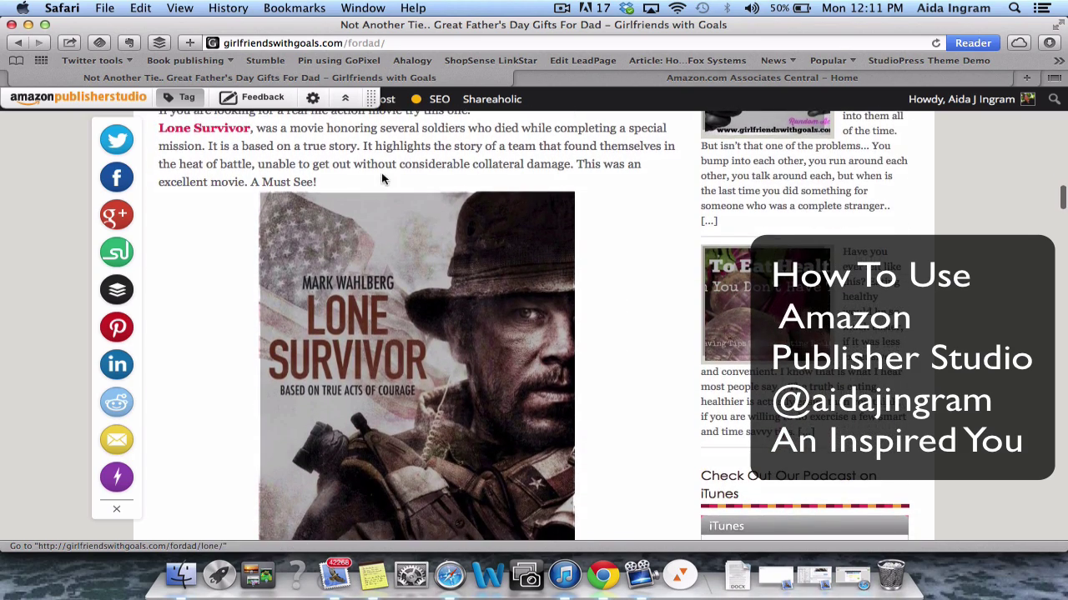
mouse_move(236, 133)
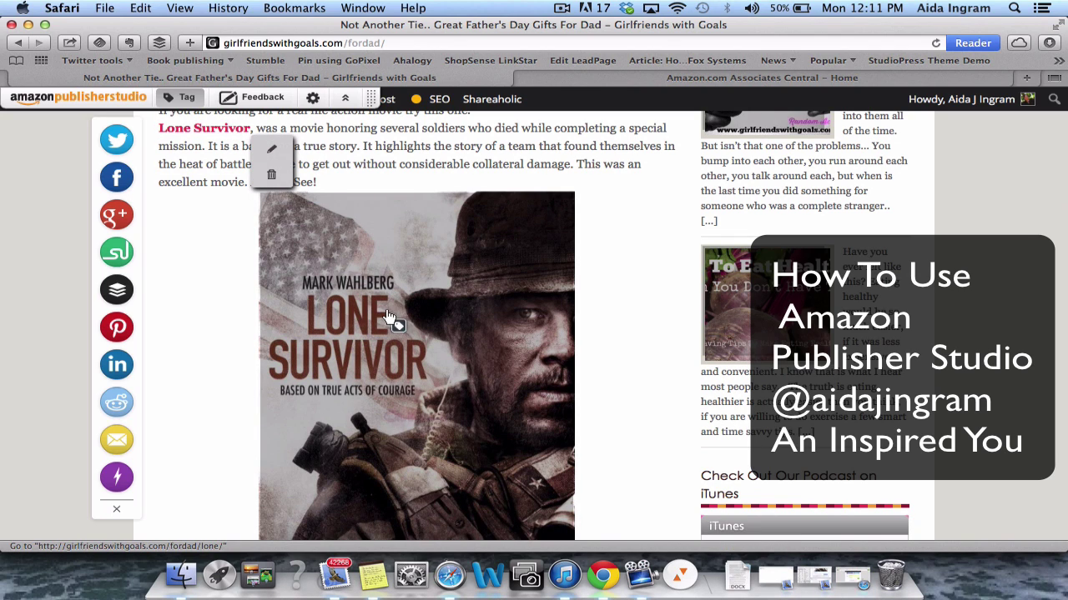
scroll(476, 413, "down", 1)
scroll(476, 411, "down", 3)
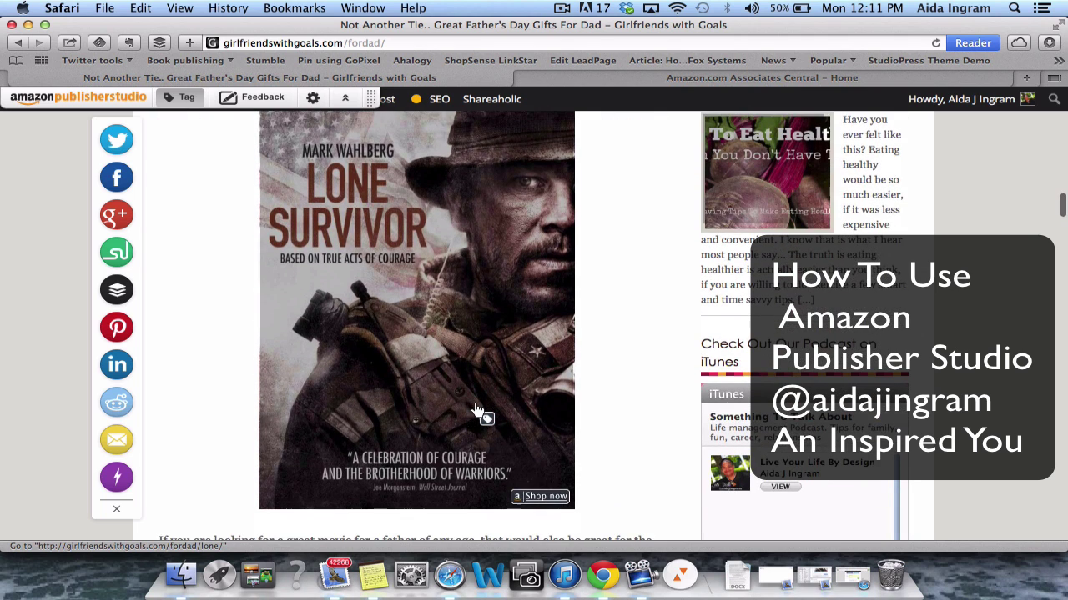
mouse_move(534, 499)
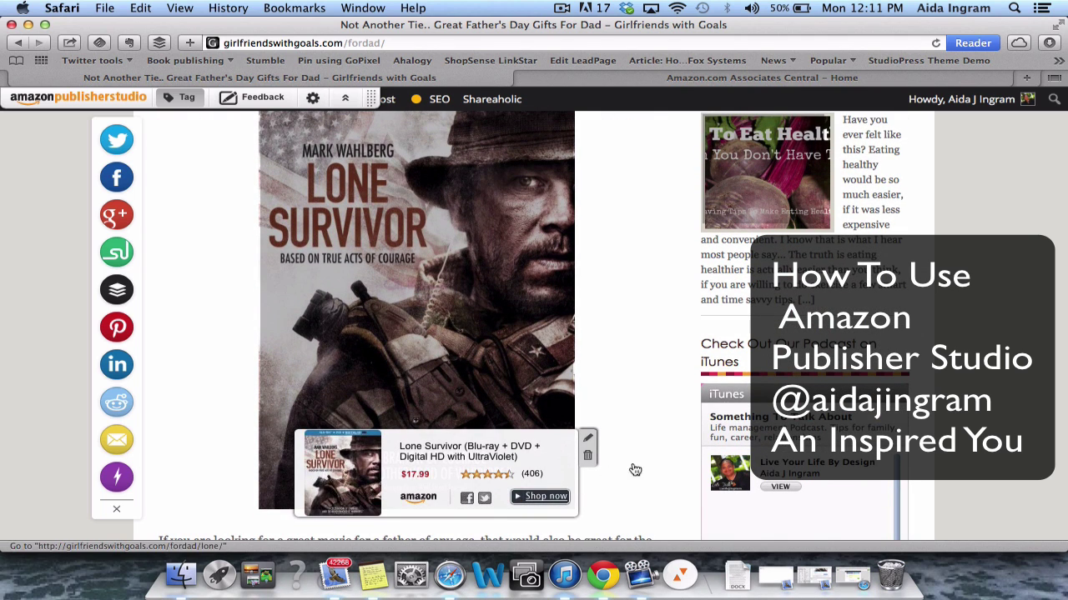
scroll(651, 469, "down", 8)
scroll(652, 469, "down", 10)
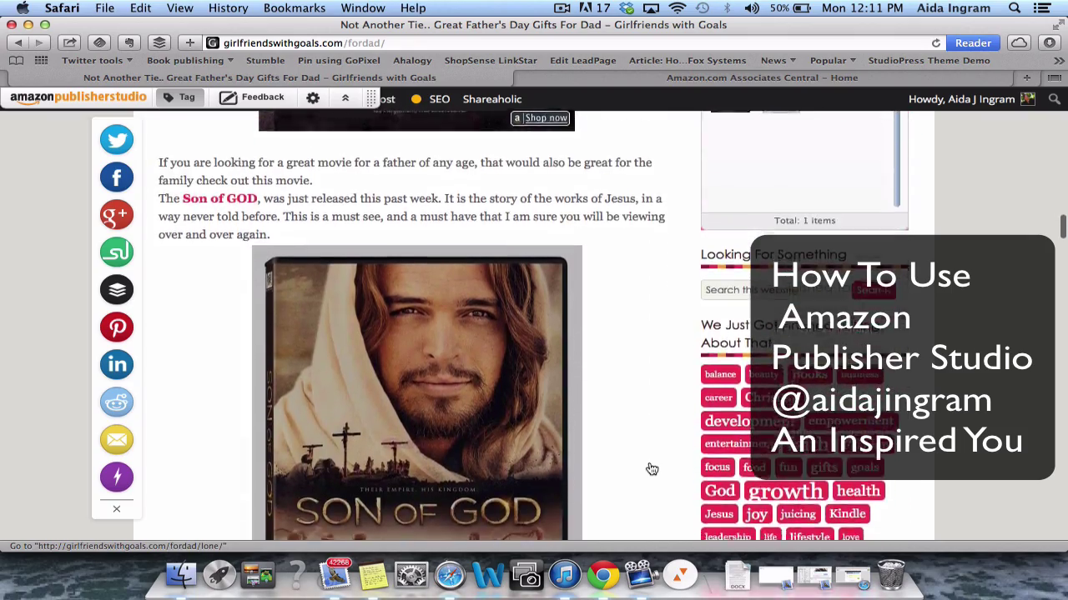
scroll(652, 469, "down", 10)
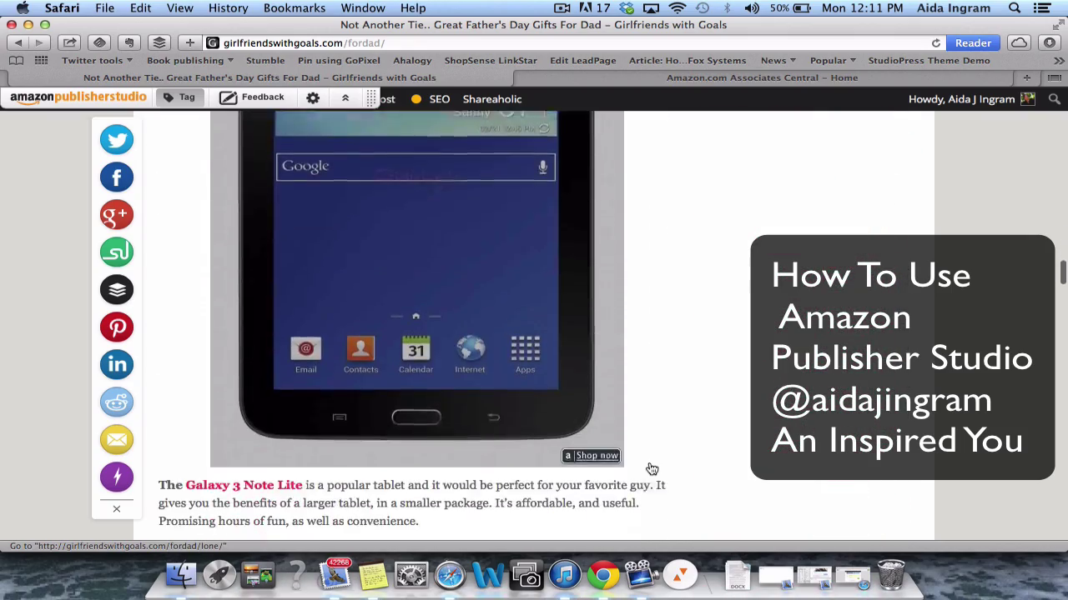
scroll(687, 341, "up", 20)
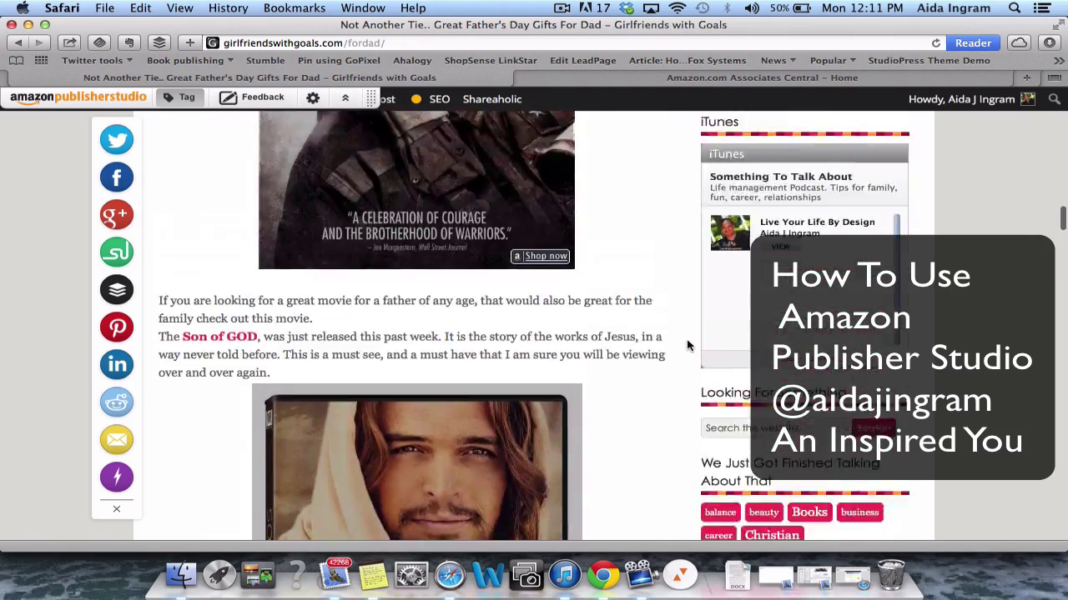
scroll(682, 335, "up", 8)
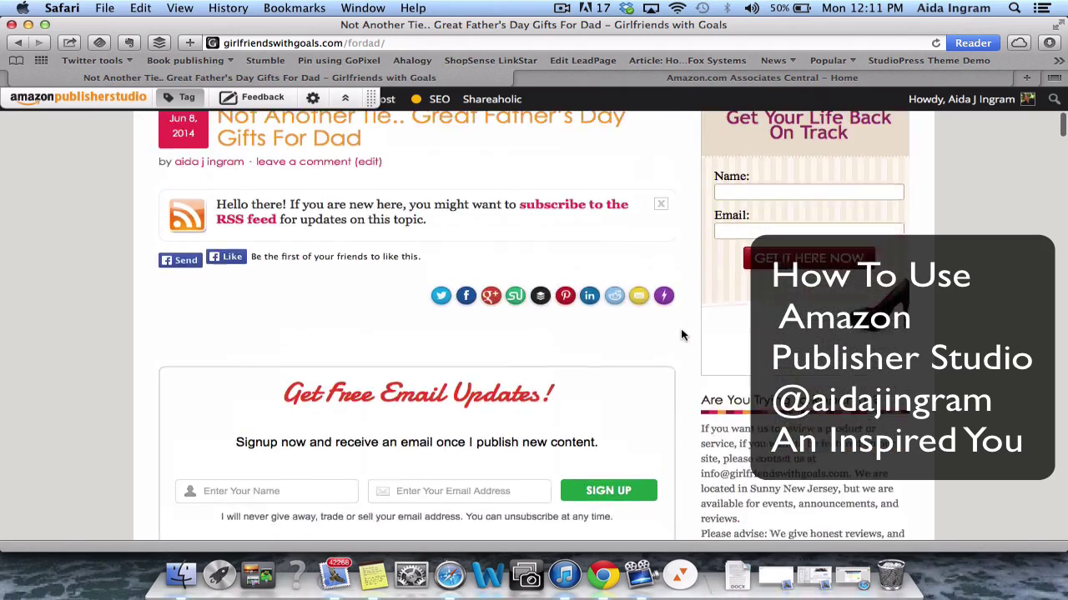
scroll(681, 335, "down", 5)
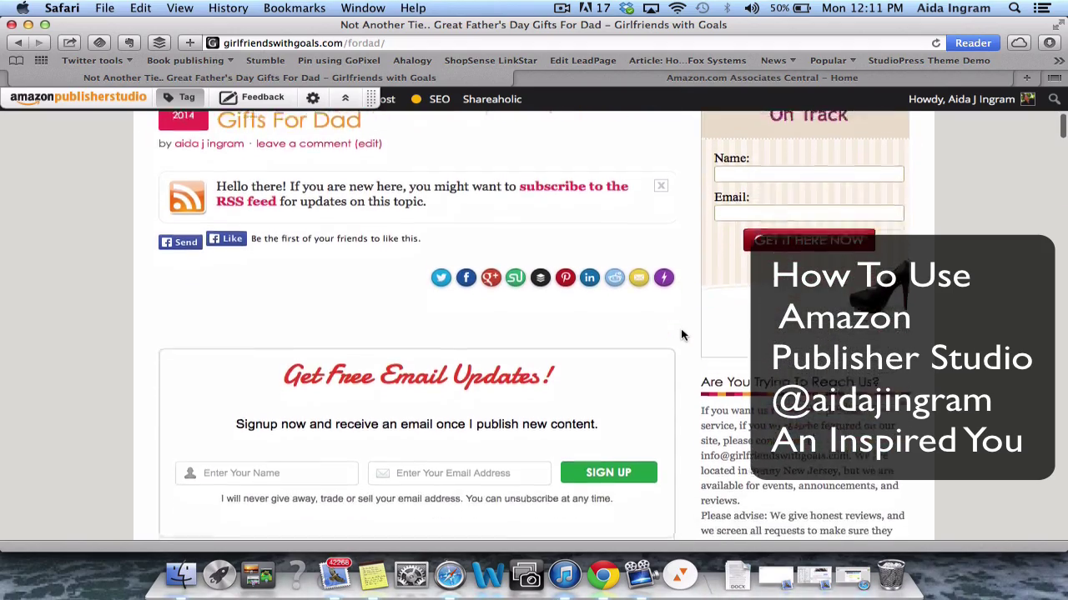
scroll(674, 342, "down", 10)
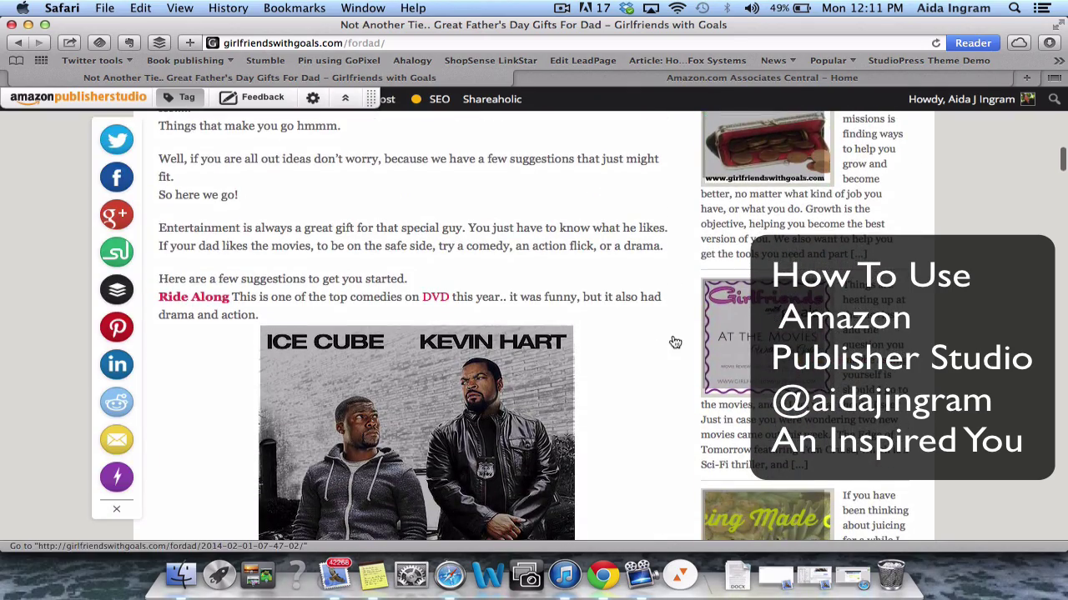
scroll(674, 342, "down", 2)
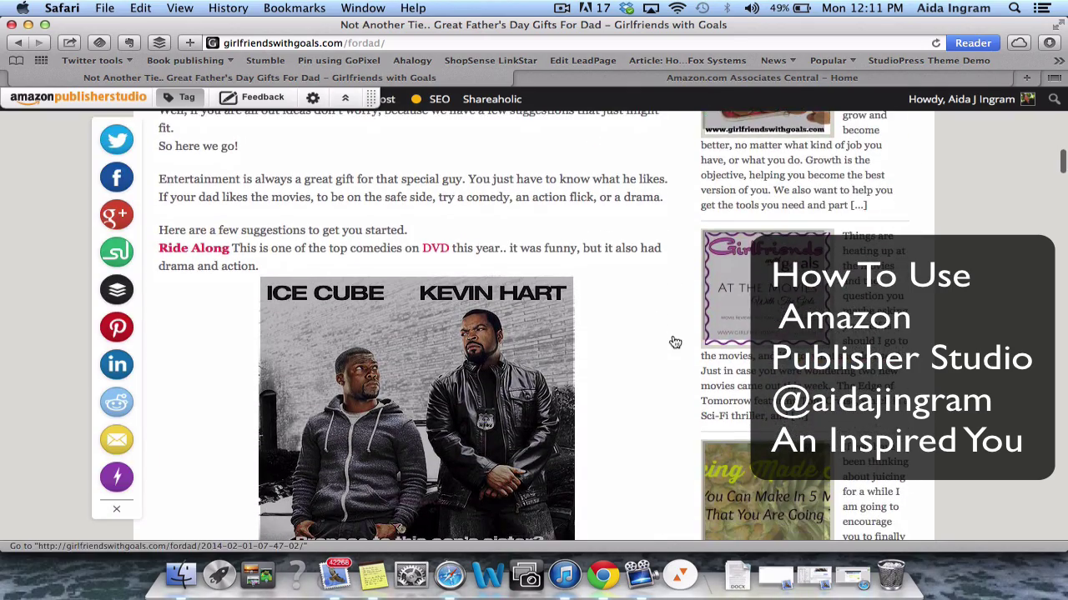
scroll(674, 342, "down", 6)
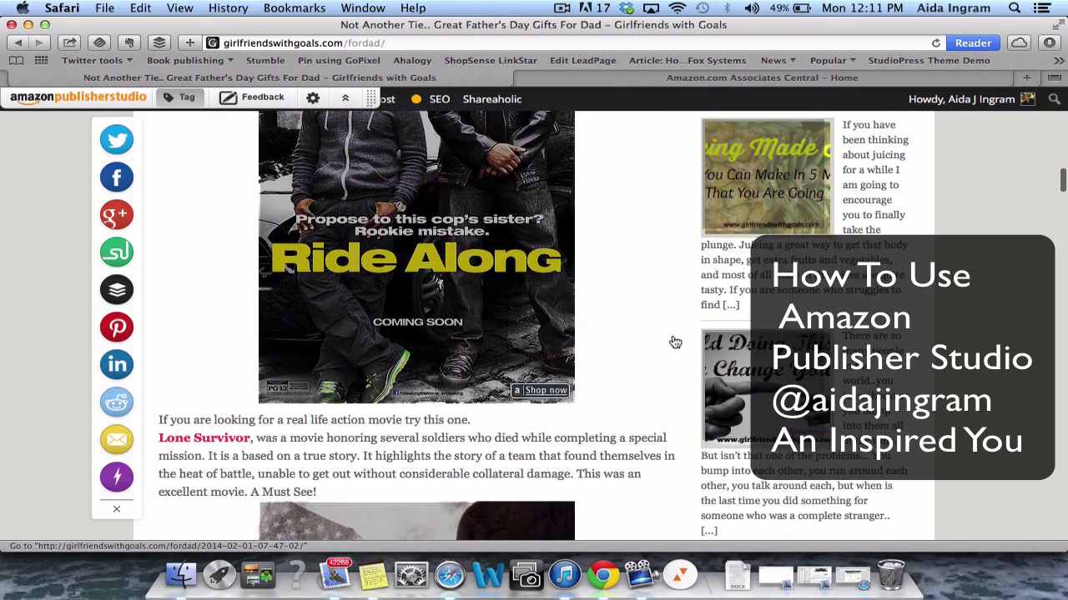
scroll(674, 342, "down", 7)
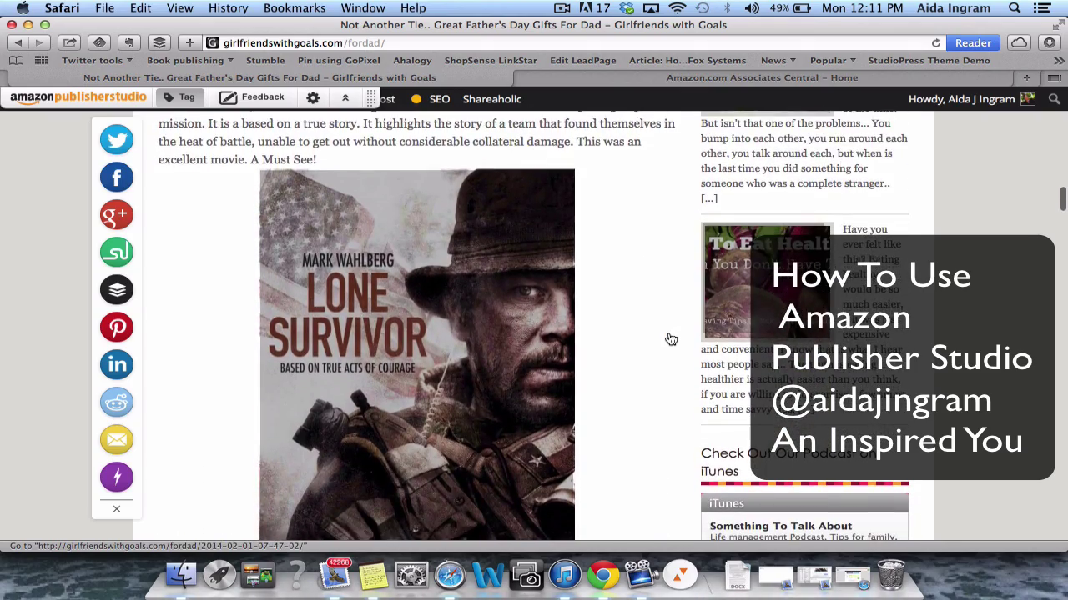
scroll(671, 339, "down", 5)
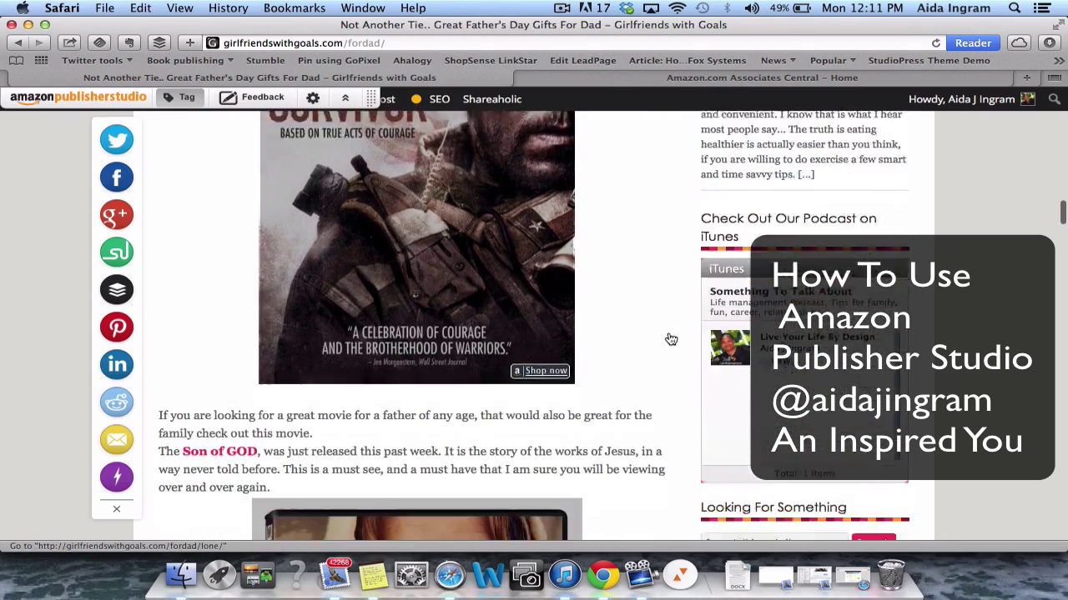
scroll(671, 340, "down", 11)
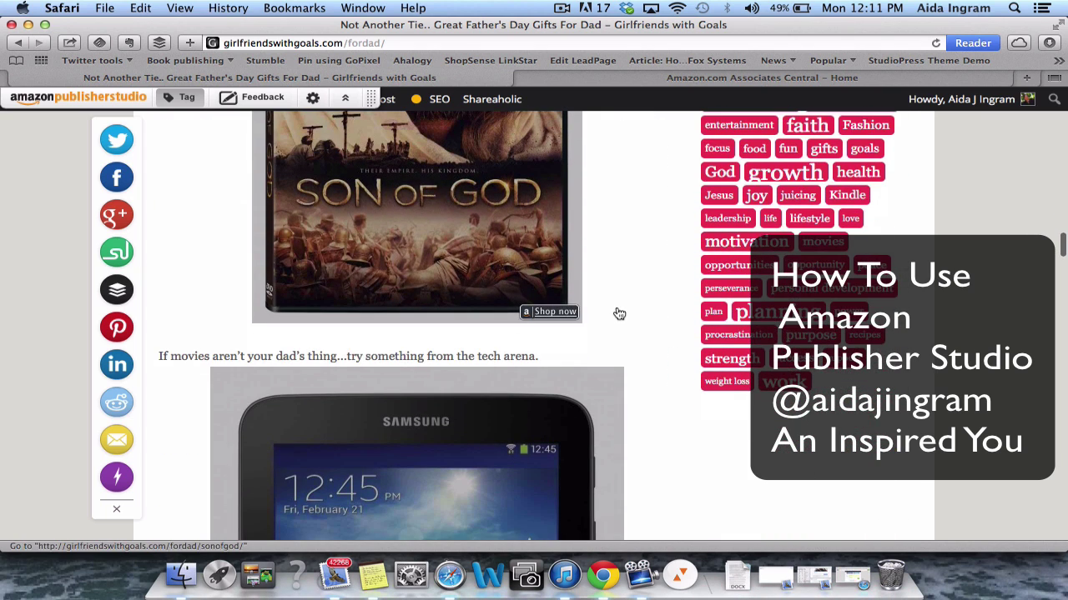
mouse_move(561, 315)
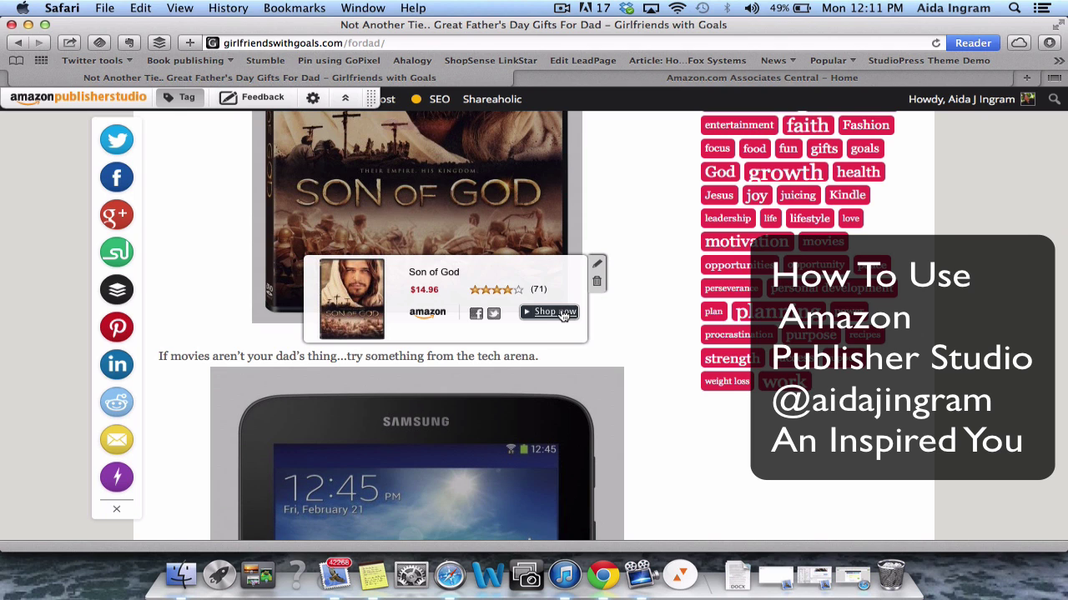
scroll(619, 340, "down", 7)
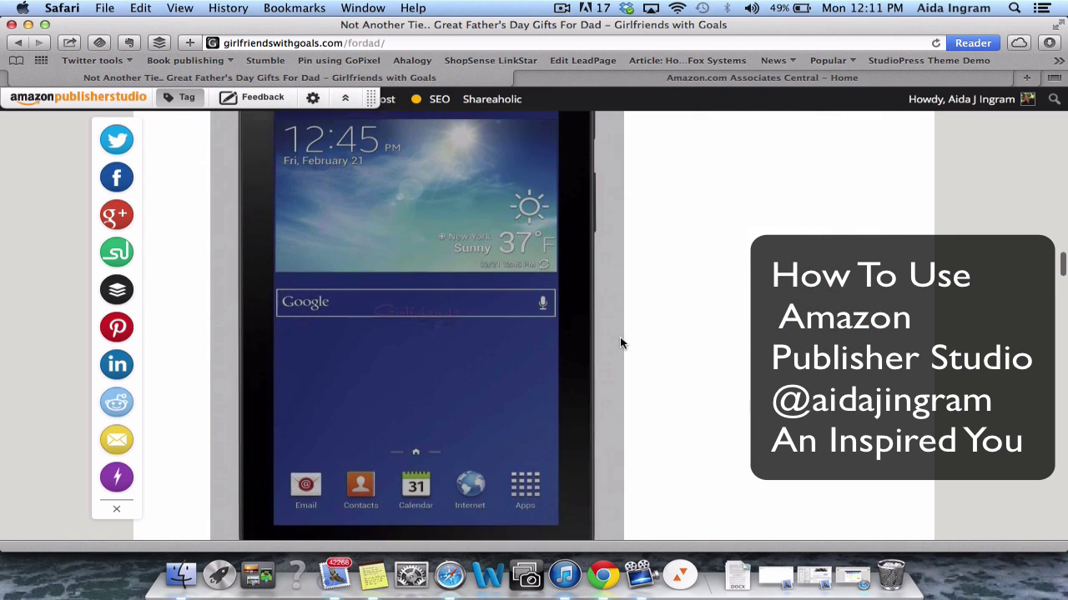
scroll(620, 342, "down", 3)
mouse_move(588, 444)
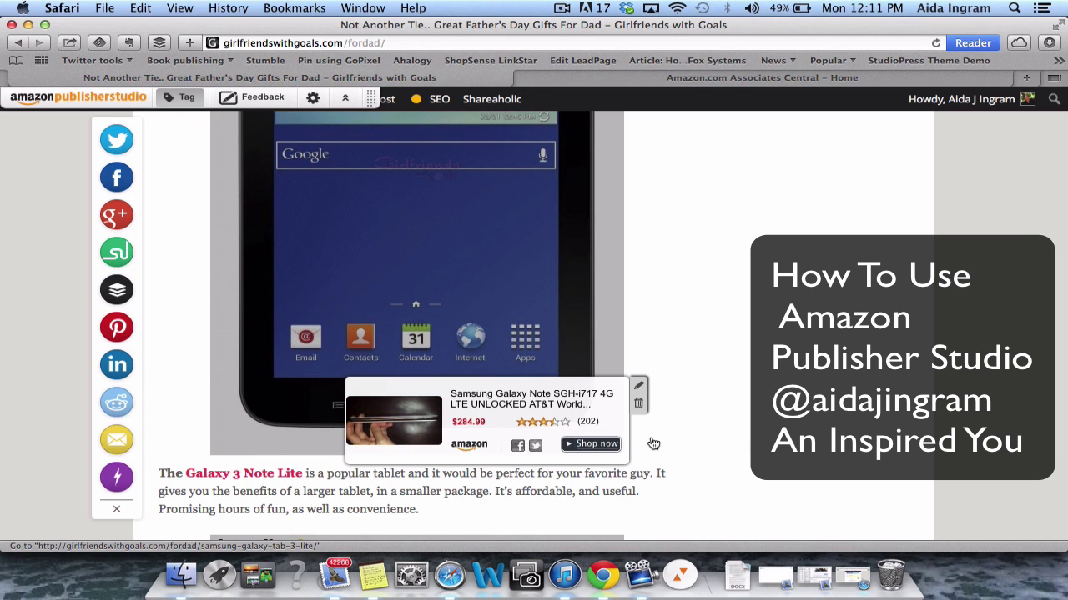
scroll(676, 401, "down", 10)
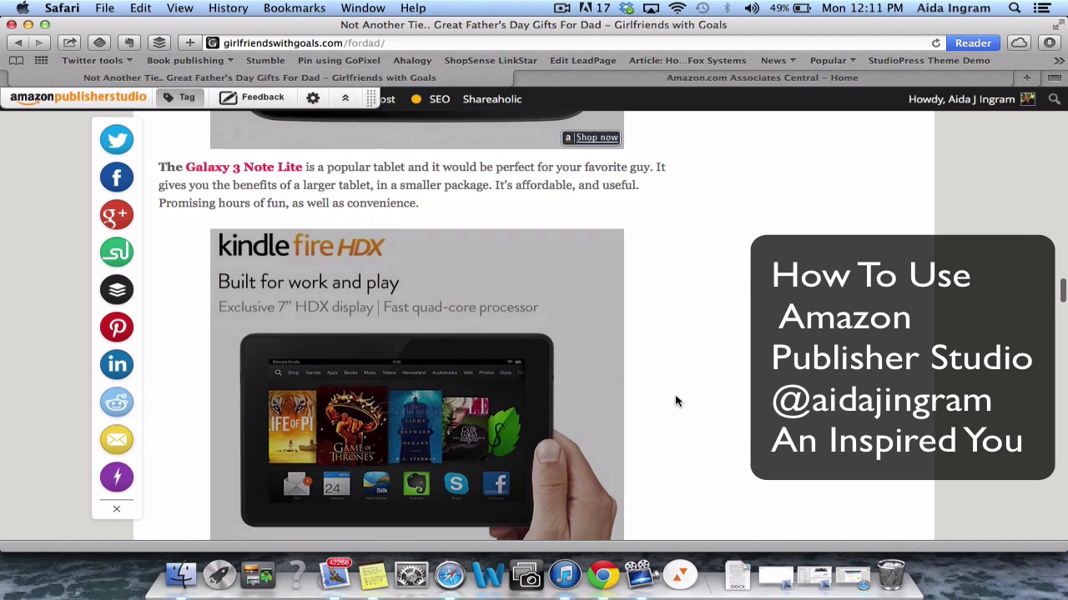
scroll(689, 265, "down", 5)
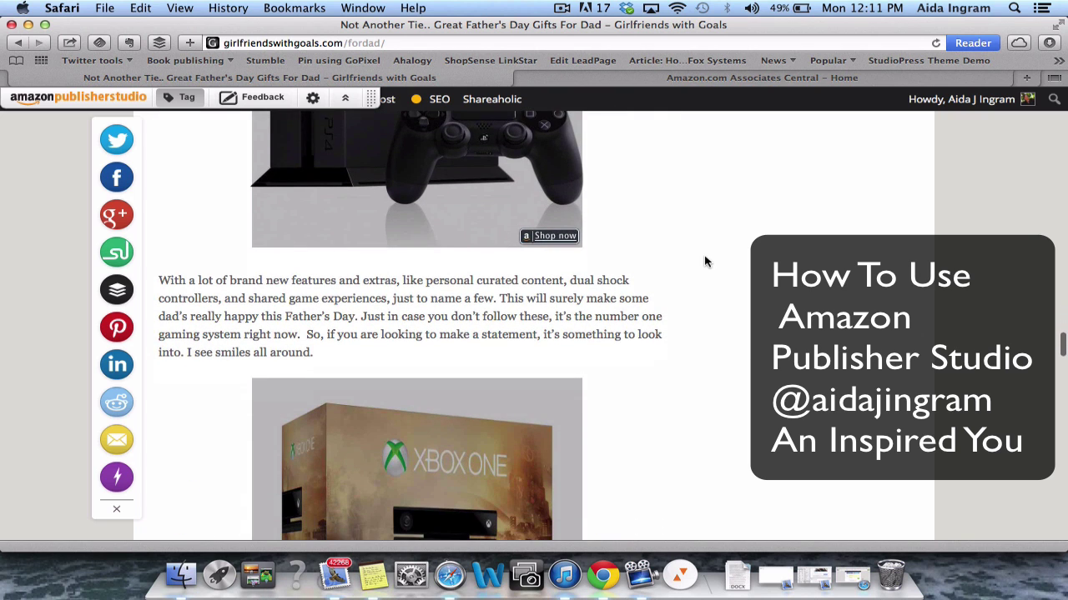
scroll(705, 262, "down", 12)
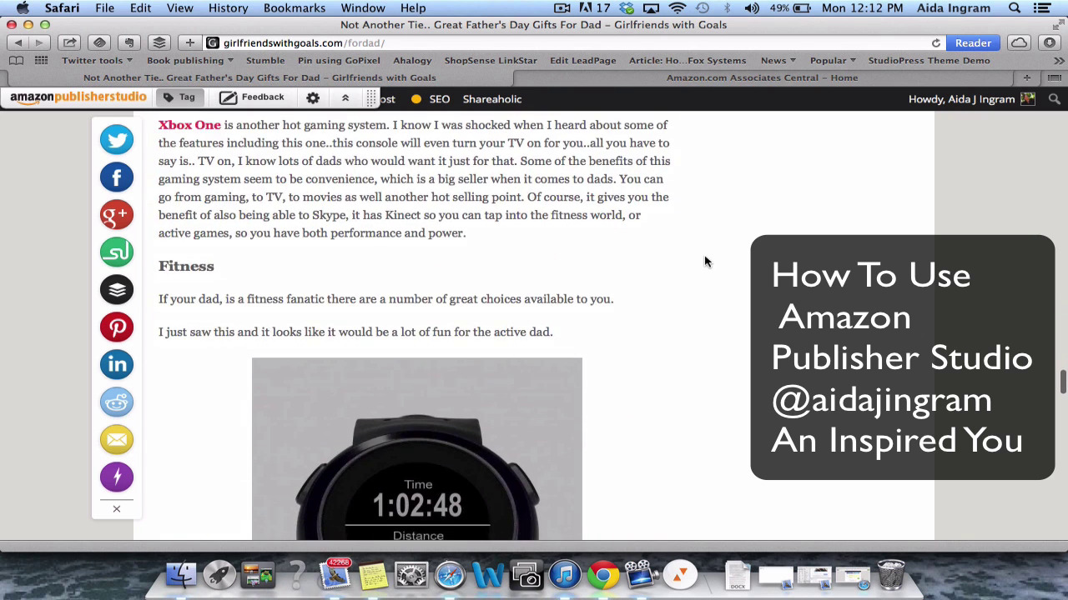
scroll(705, 262, "down", 6)
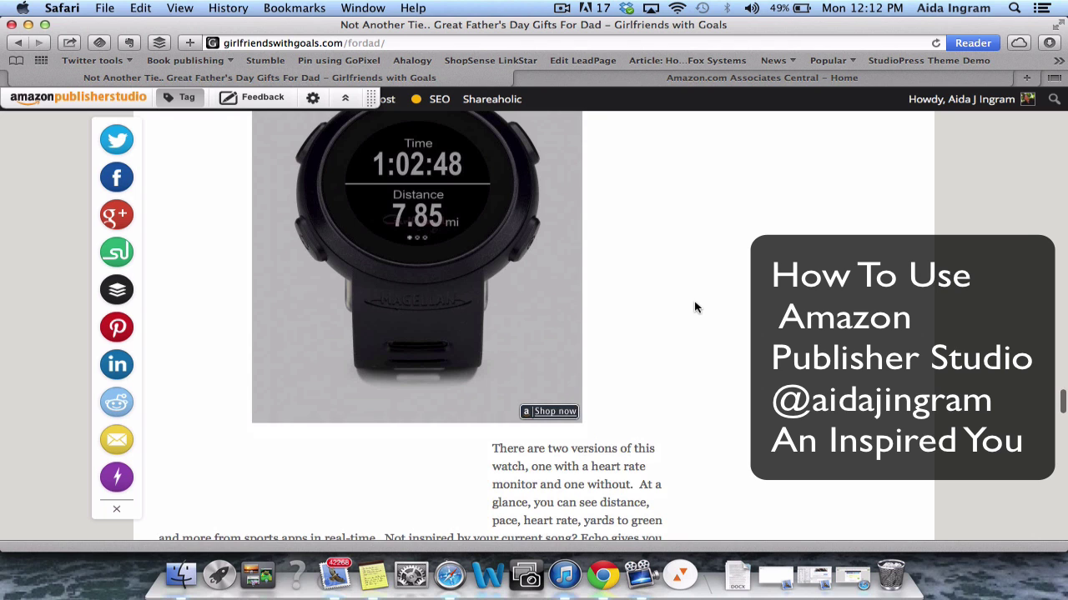
scroll(694, 308, "down", 7)
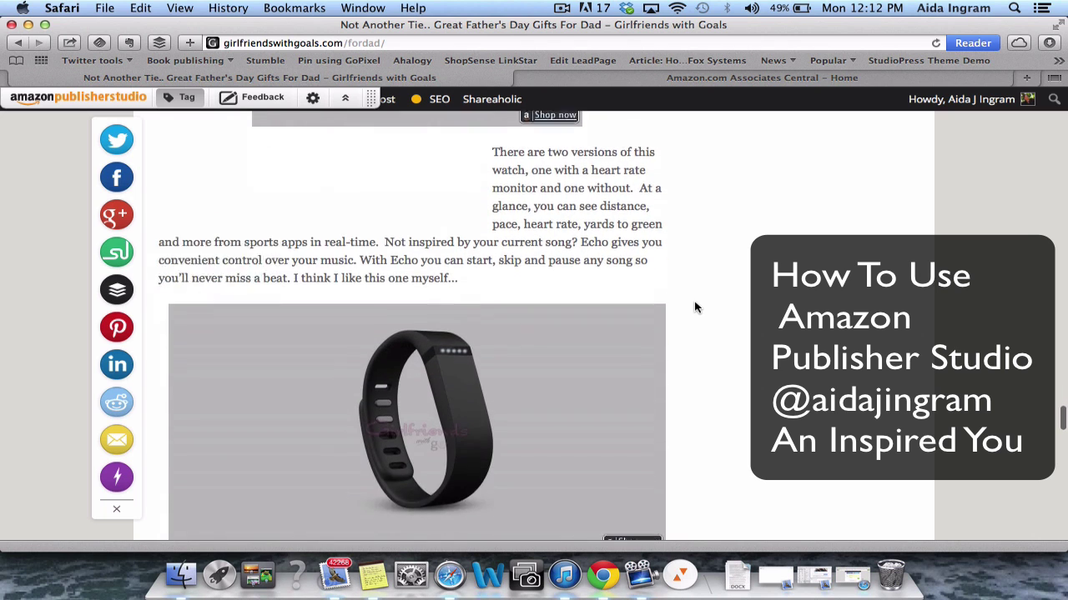
scroll(695, 307, "down", 6)
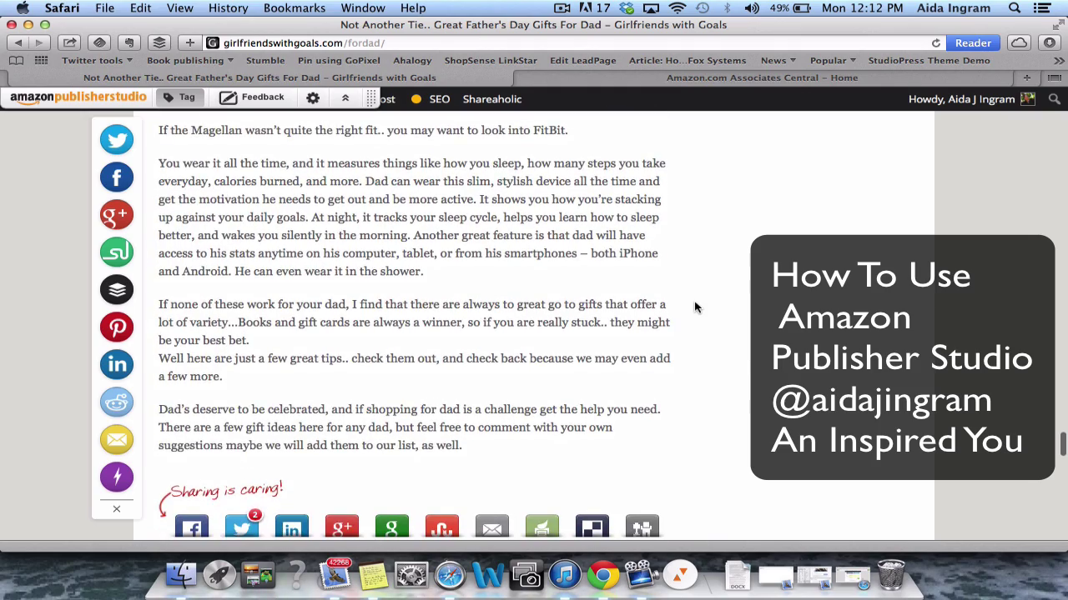
scroll(695, 307, "down", 1)
scroll(694, 308, "up", 10)
scroll(695, 307, "up", 15)
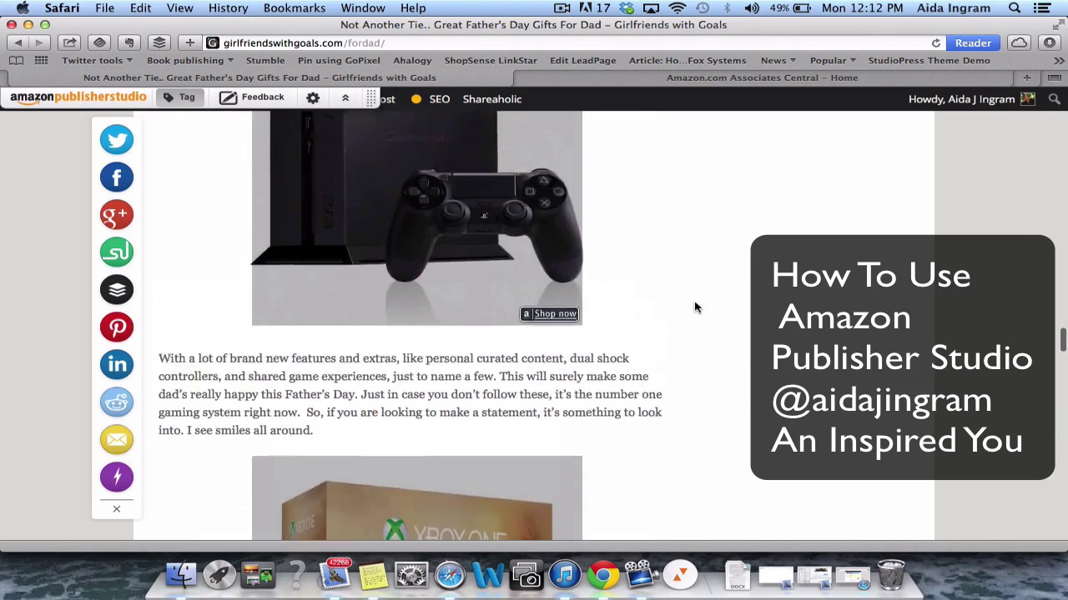
scroll(695, 307, "up", 8)
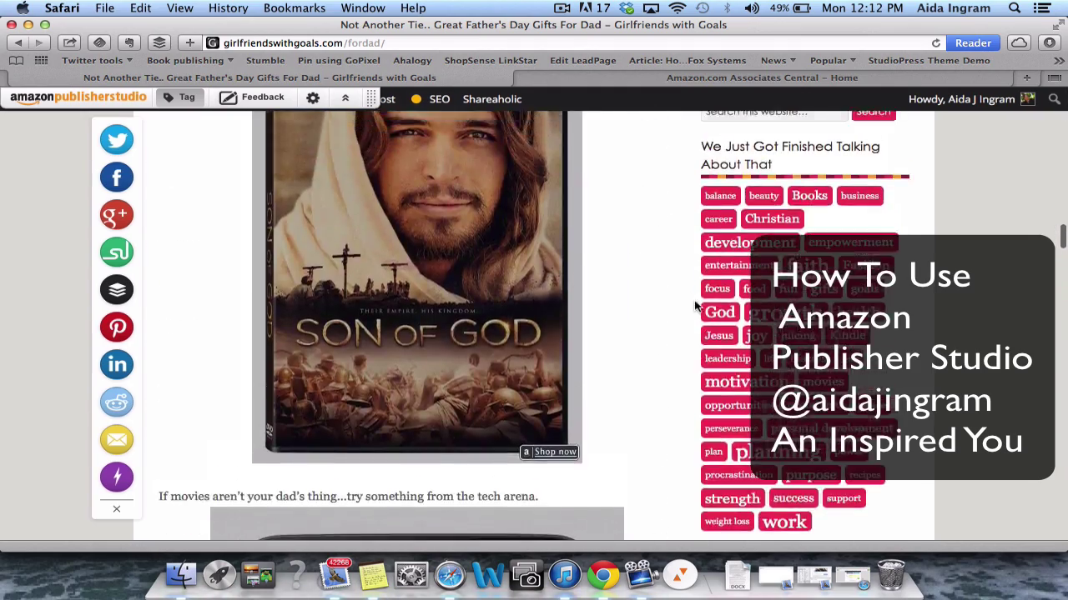
left_click(562, 8)
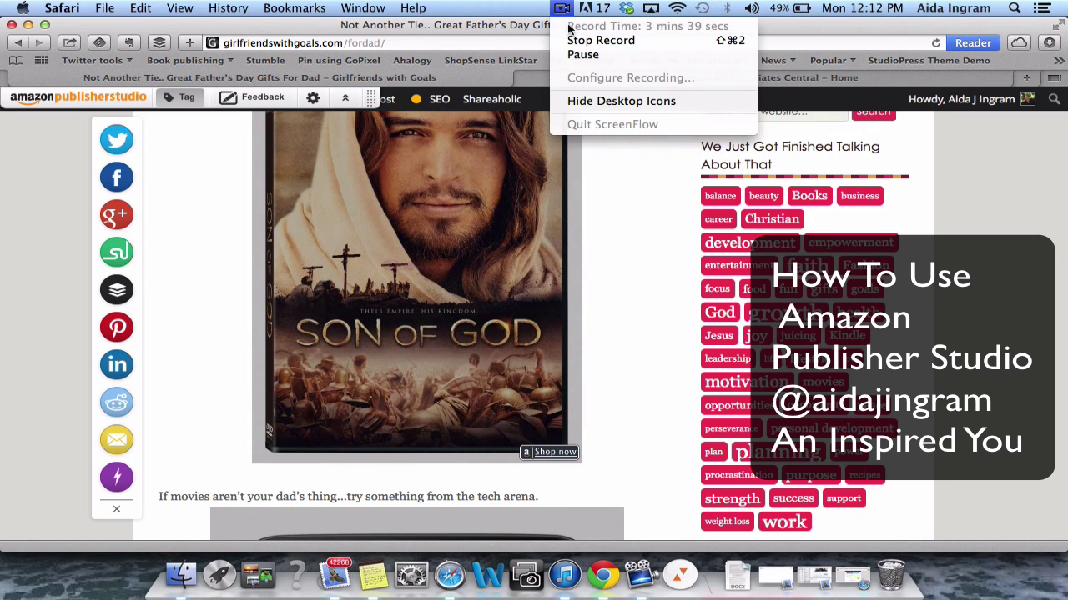